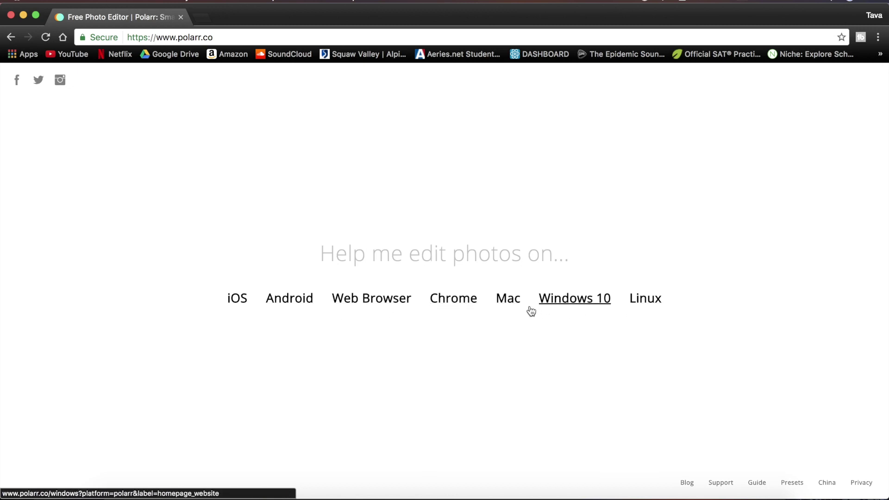
- Browse Polarr's macOS editor page, then launch Polarr Photo Editor Lite from the Dock
click(508, 298)
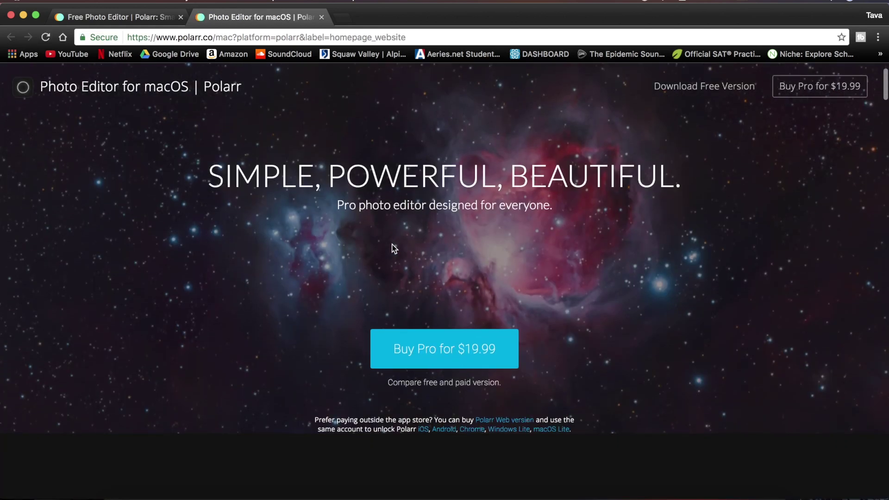
scroll(393, 249, down, 5)
scroll(391, 248, up, 3)
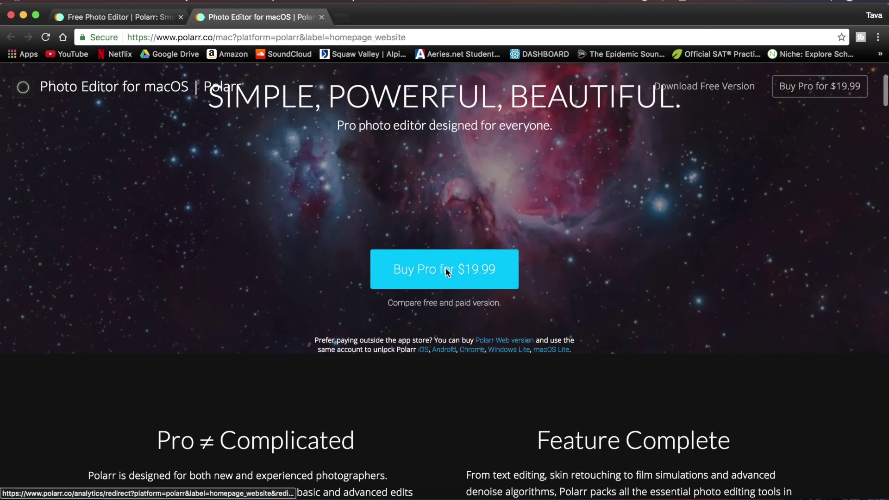
scroll(466, 269, down, 5)
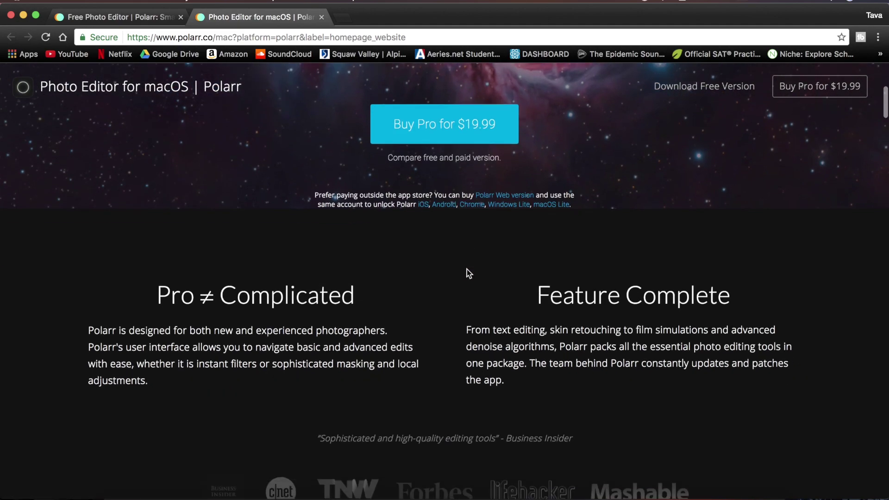
scroll(467, 271, down, 7)
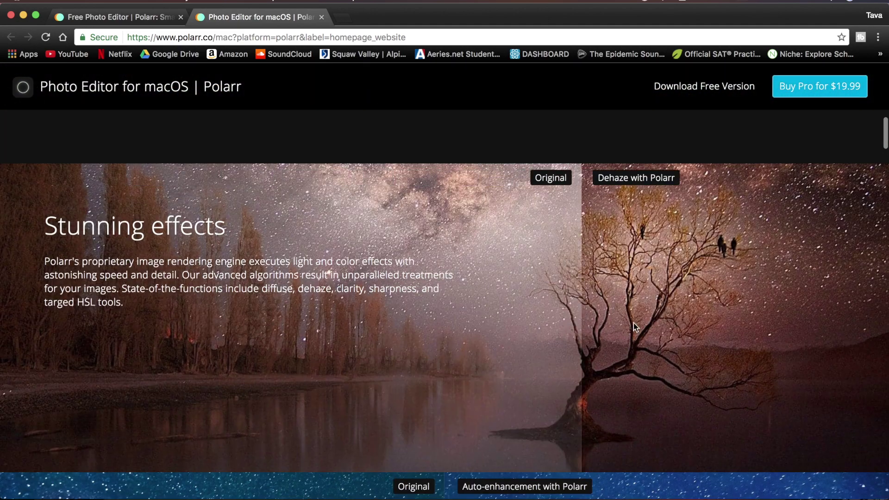
scroll(238, 302, down, 7)
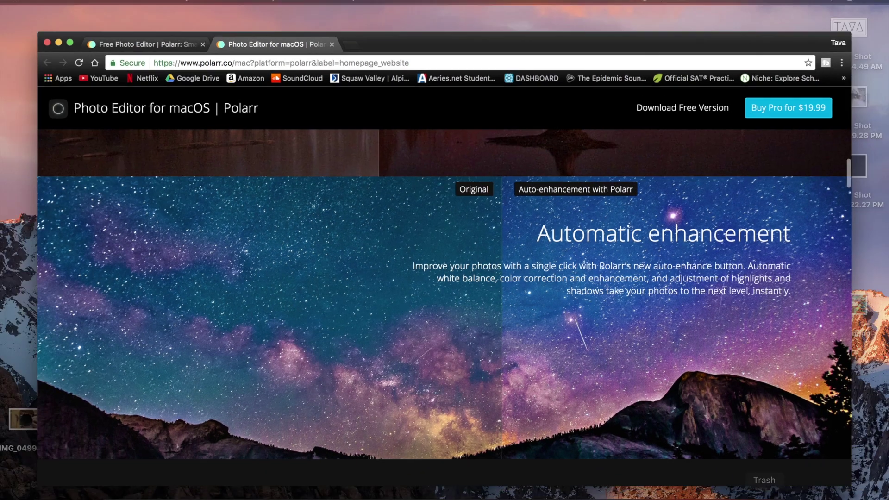
click(591, 493)
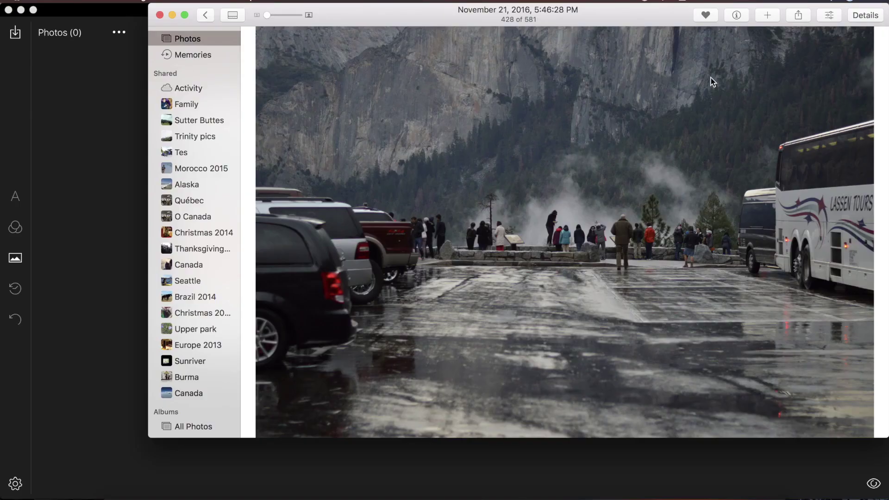
- Drag the Yosemite photo IMG_0310.JPG from the Photos Moments grid into Polarr
click(204, 17)
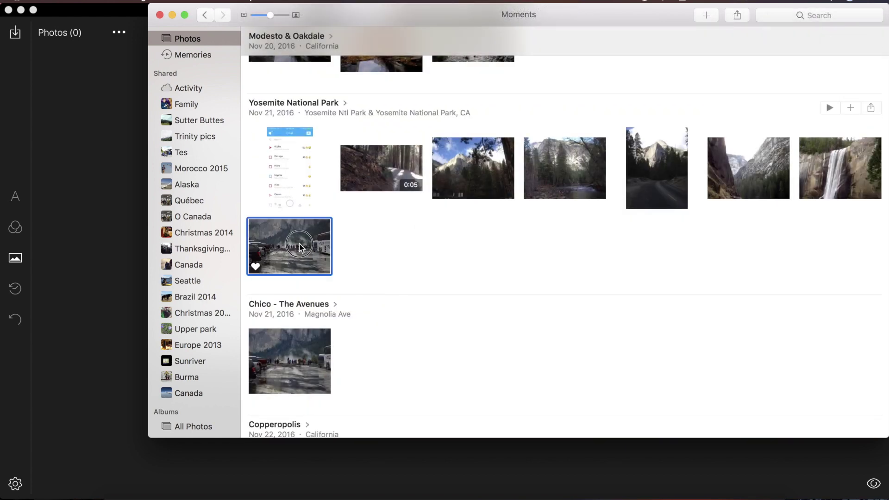
drag(283, 249, 116, 224)
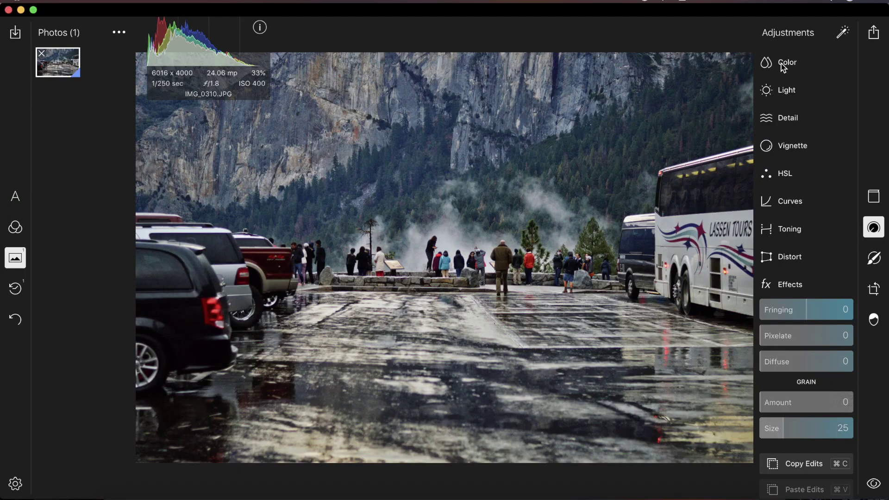
- In Color, set Temperature to 10, with Saturation at 12
click(782, 63)
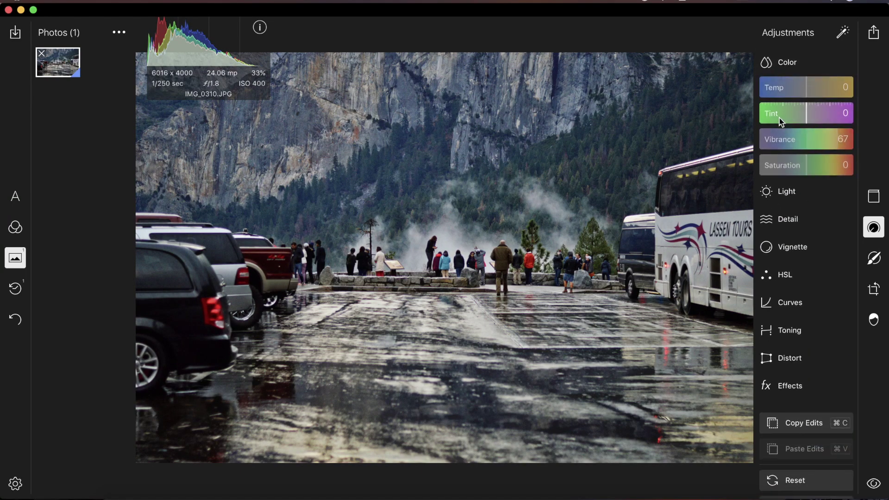
drag(806, 93, 825, 95)
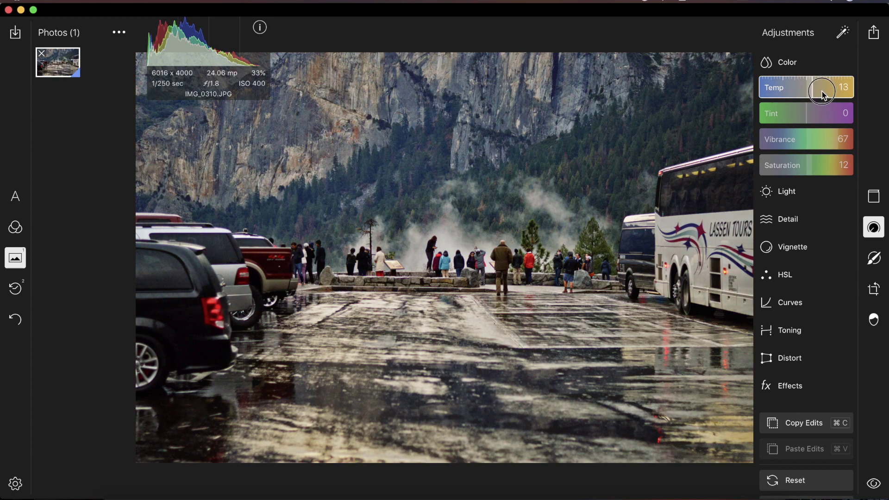
drag(823, 95, 823, 95)
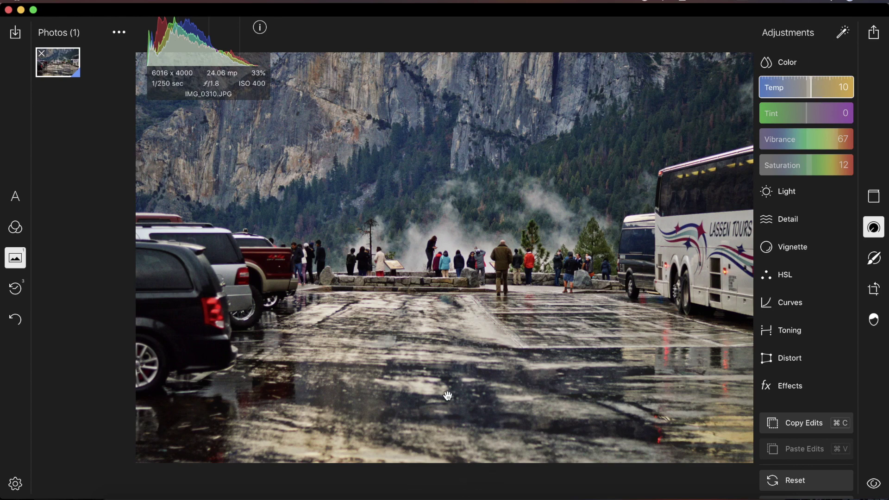
- Reset Dehaze in the Light adjustments and raise it to 38
click(798, 193)
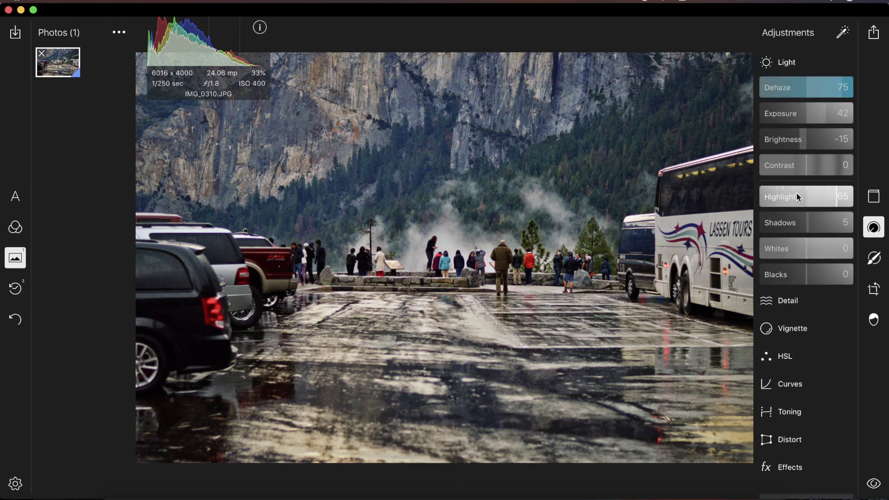
double_click(811, 90)
click(808, 95)
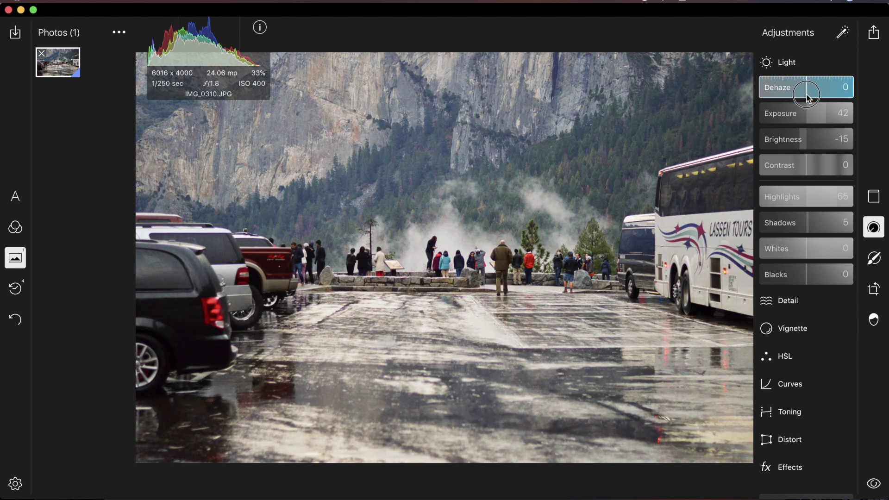
drag(807, 97, 823, 96)
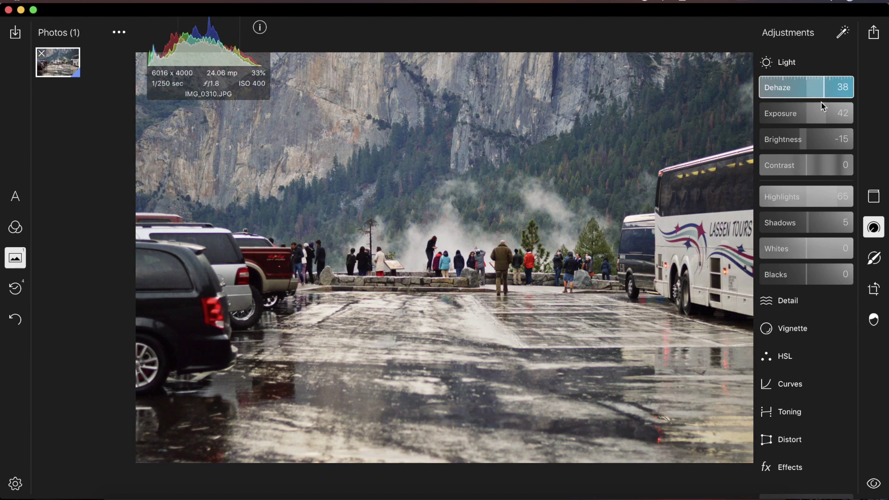
- Adjust exposure, add Clarity of 38 and try some sharpening
mouse_move(823, 118)
mouse_down()
mouse_move(811, 114)
mouse_move(824, 114)
mouse_up()
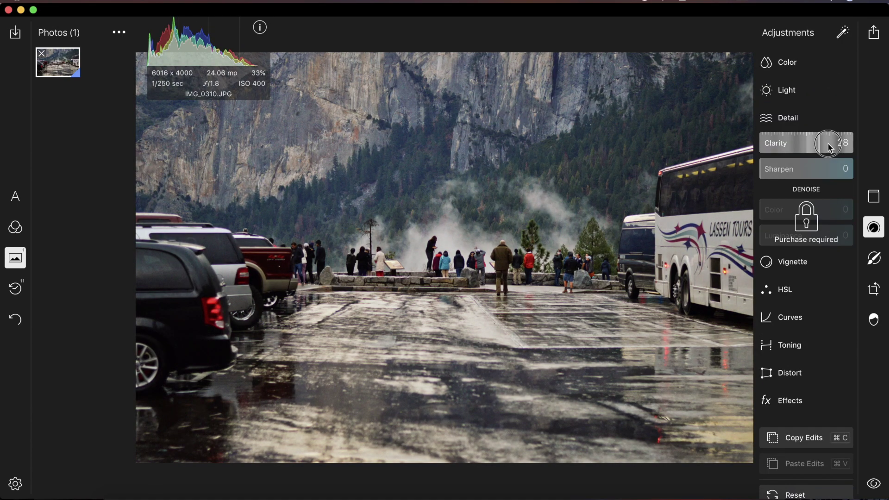
drag(828, 147, 826, 152)
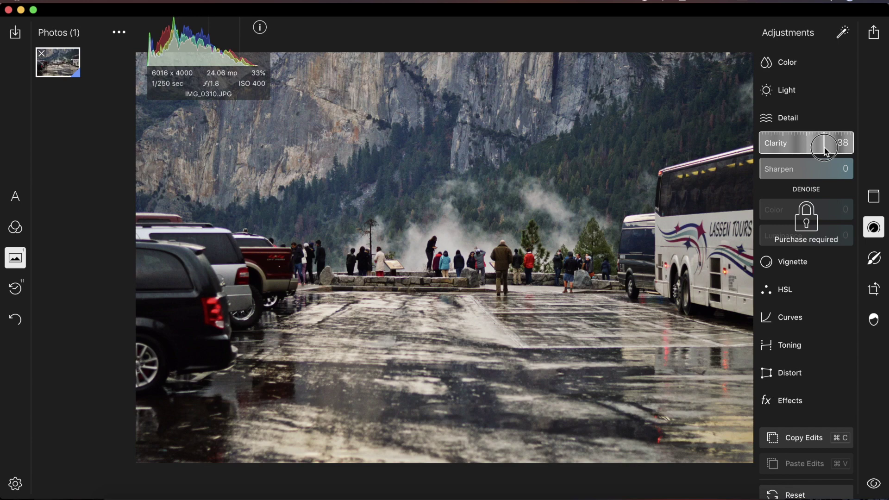
drag(801, 179, 760, 172)
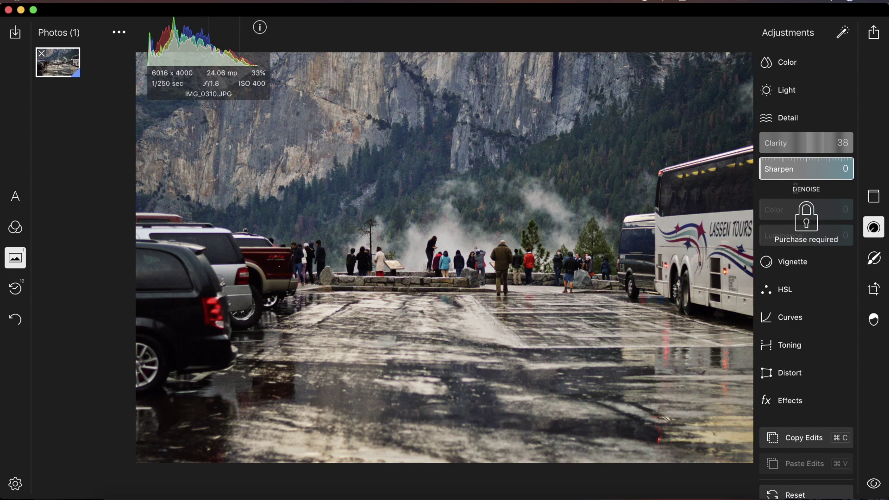
scroll(782, 213, down, 2)
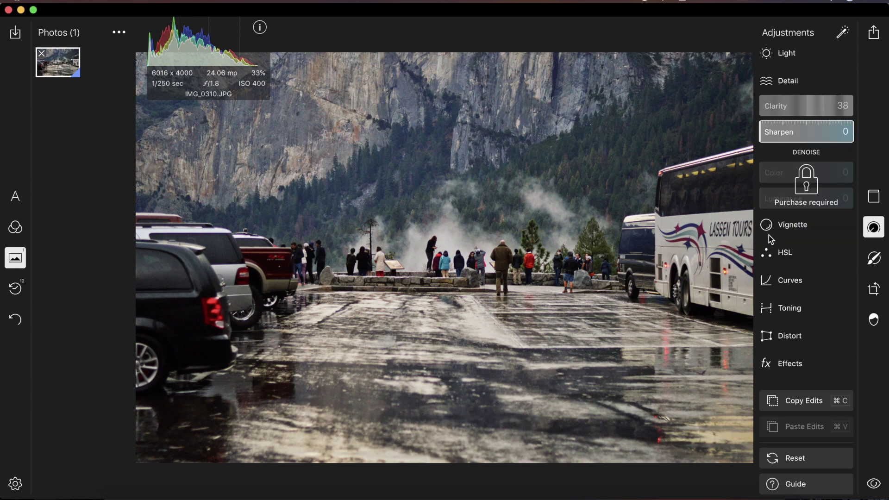
- Add a slight edge vignette of -11 with Feather 88
click(770, 234)
click(806, 124)
drag(806, 125, 827, 148)
- Shape the RGB curve, then add a red point at 233, 239 and a blue point at 196, 200
click(786, 280)
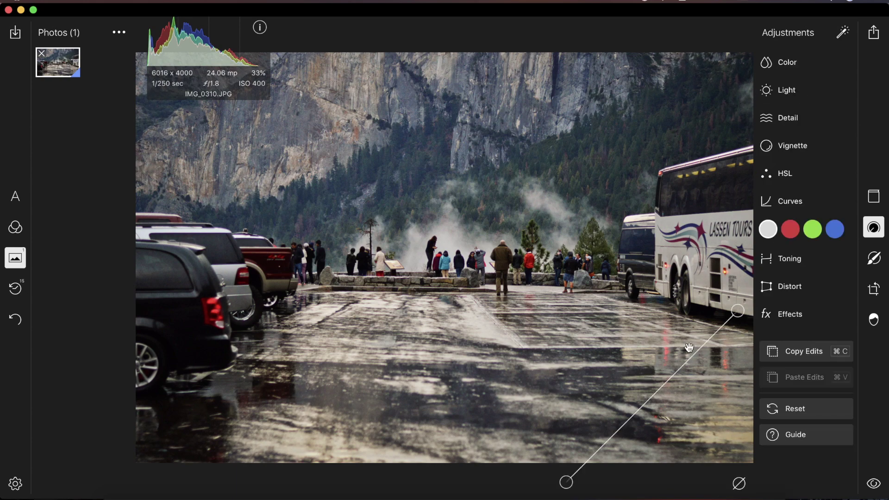
drag(707, 344, 703, 335)
mouse_move(604, 451)
mouse_down()
mouse_move(586, 461)
mouse_move(596, 456)
mouse_up()
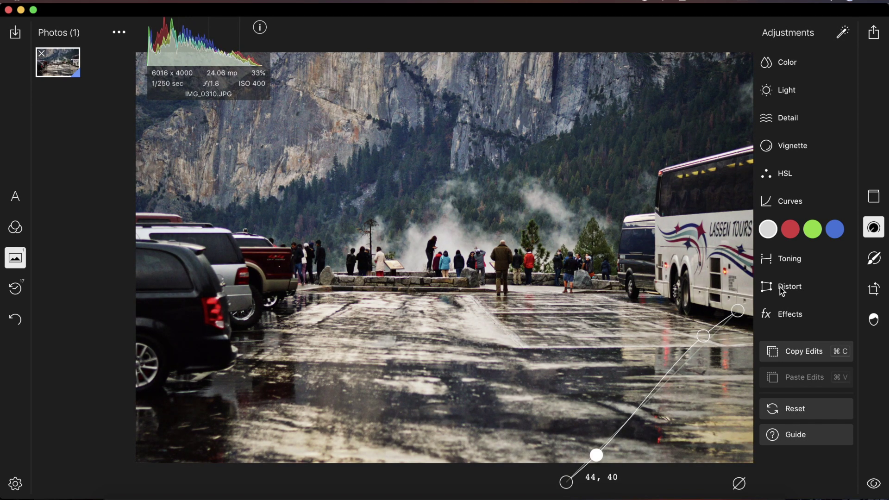
click(790, 228)
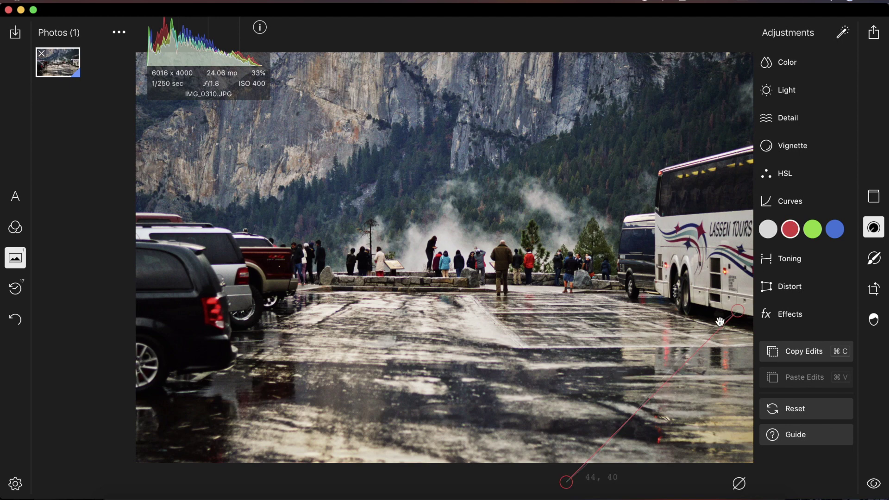
drag(724, 323, 724, 323)
key(b)
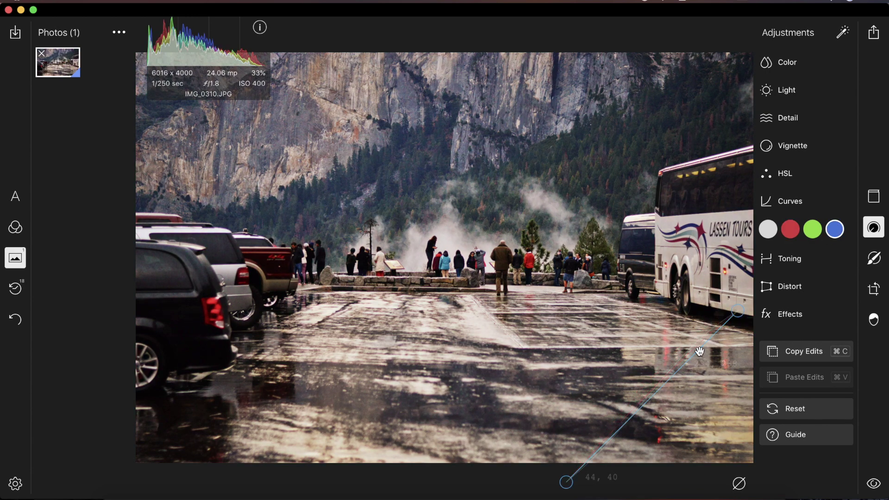
drag(699, 351, 699, 348)
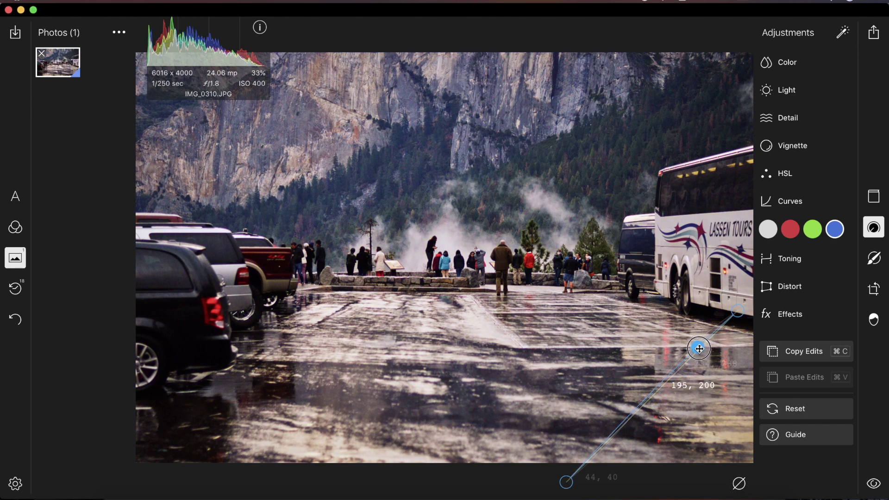
- Open Toning and compare the edited Yosemite photo with the original
click(797, 266)
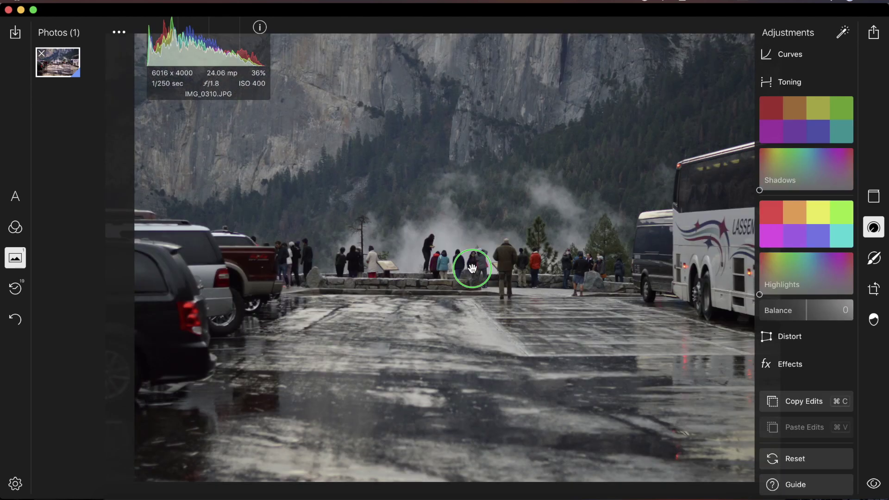
click(473, 269)
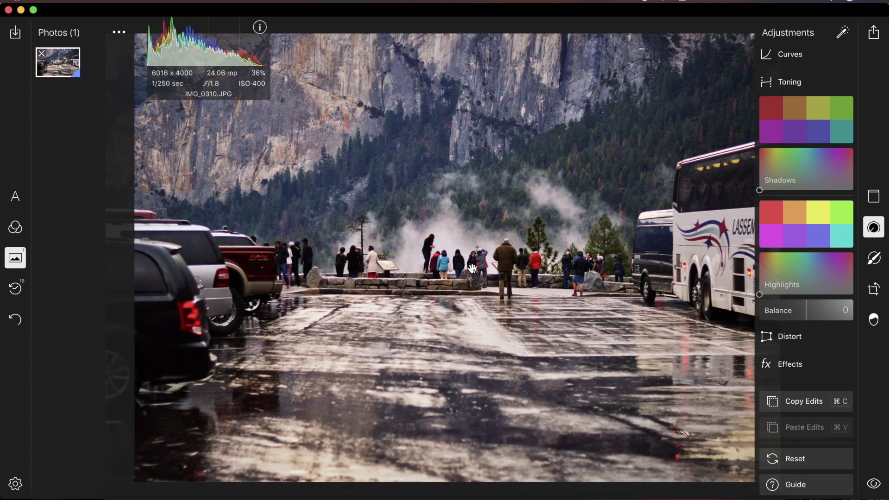
click(473, 269)
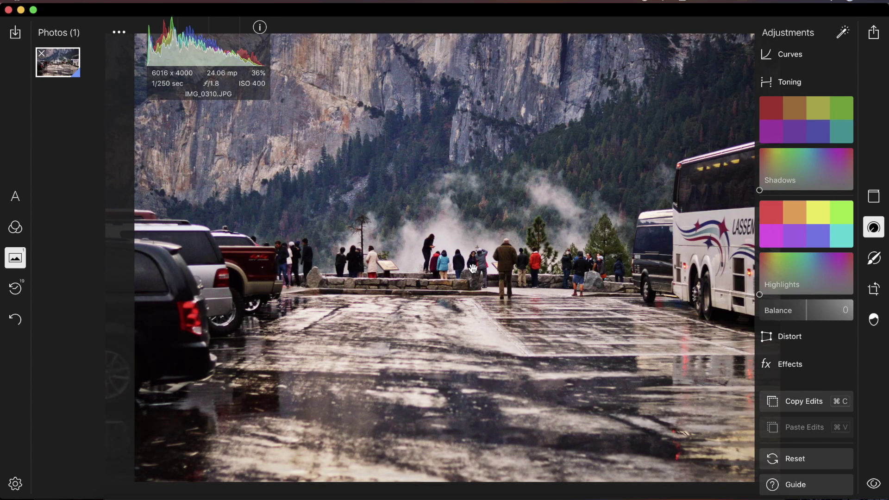
- Add a radial mask shaped as a wide, flat ellipse centred on the wet pavement
click(873, 258)
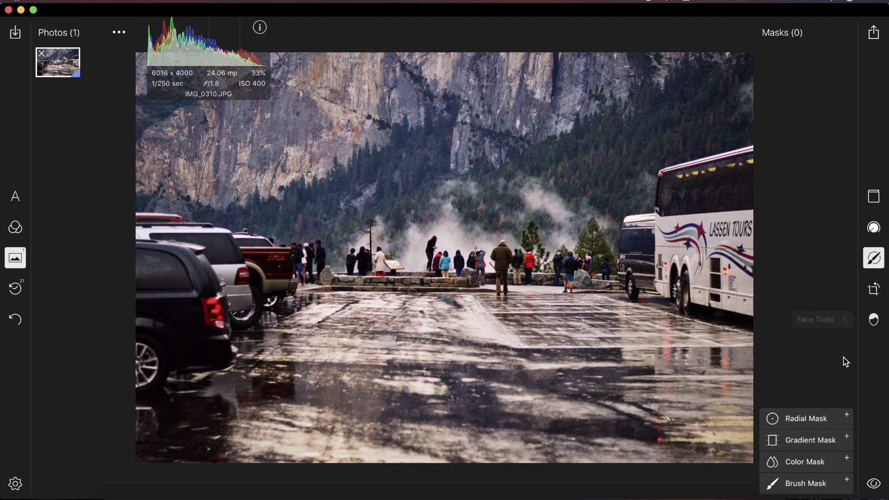
click(803, 422)
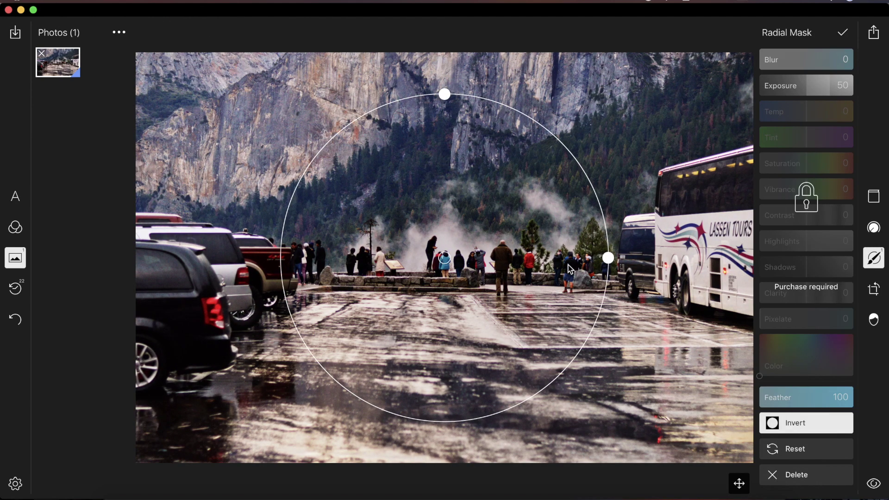
drag(606, 259, 663, 263)
drag(445, 96, 449, 163)
click(457, 317)
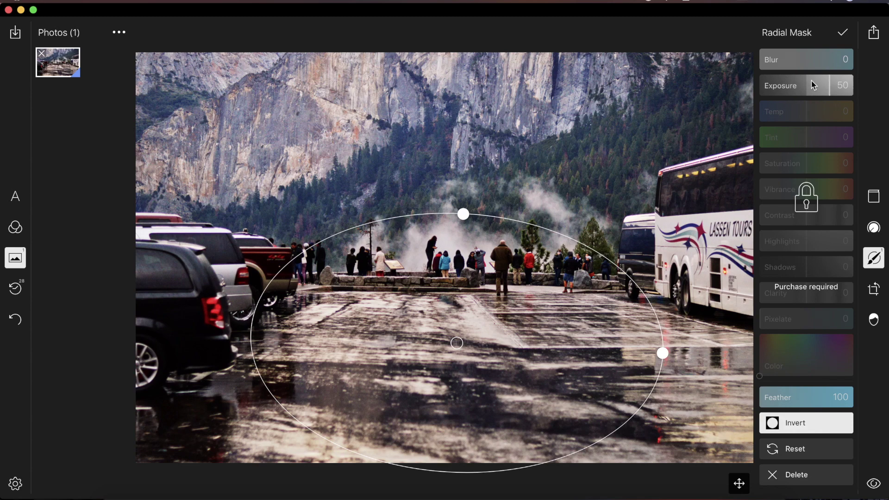
- Set the mask's exposure, invert it, and confirm it with Exposure 50 and Feather 100
mouse_move(829, 93)
mouse_down()
mouse_move(800, 92)
mouse_move(826, 95)
mouse_up()
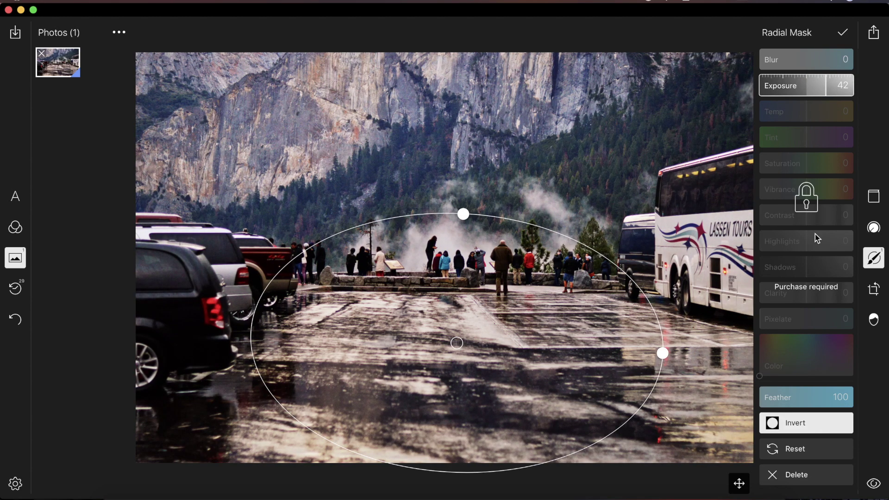
click(797, 432)
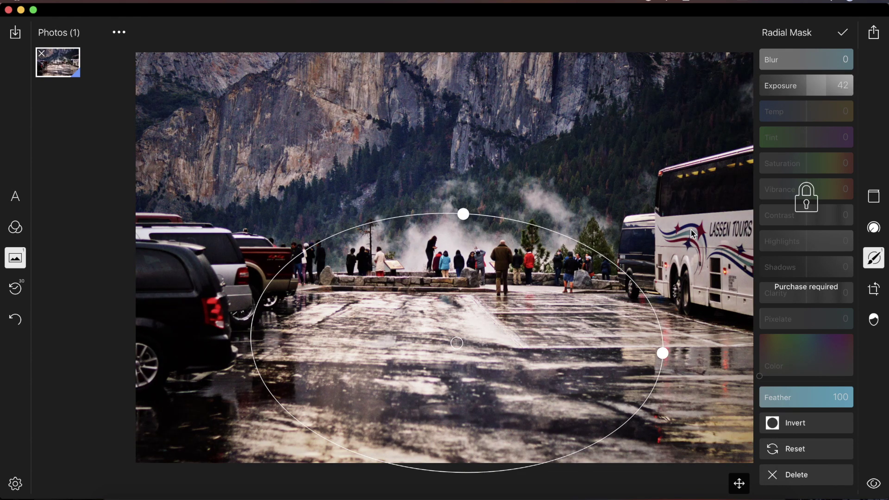
drag(814, 86, 832, 92)
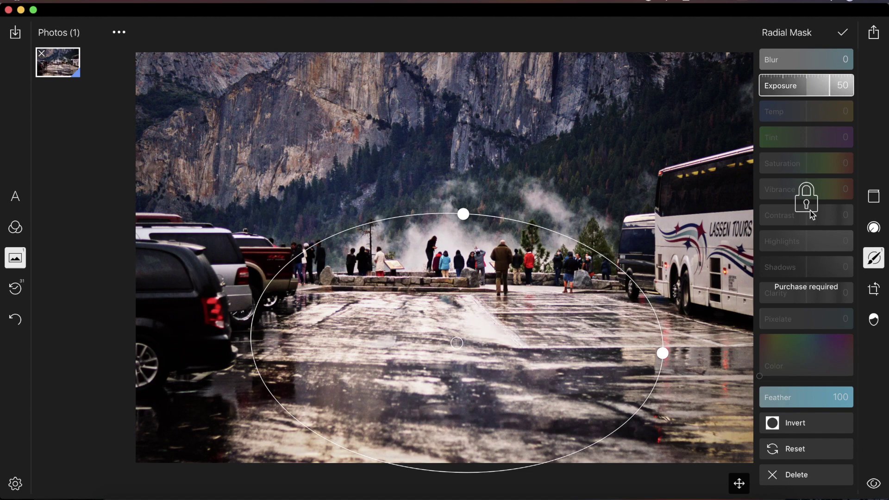
click(843, 30)
- Delete the Yosemite radial mask, then open the shore photo DSC_2675.JPG from Downloads
right_click(824, 65)
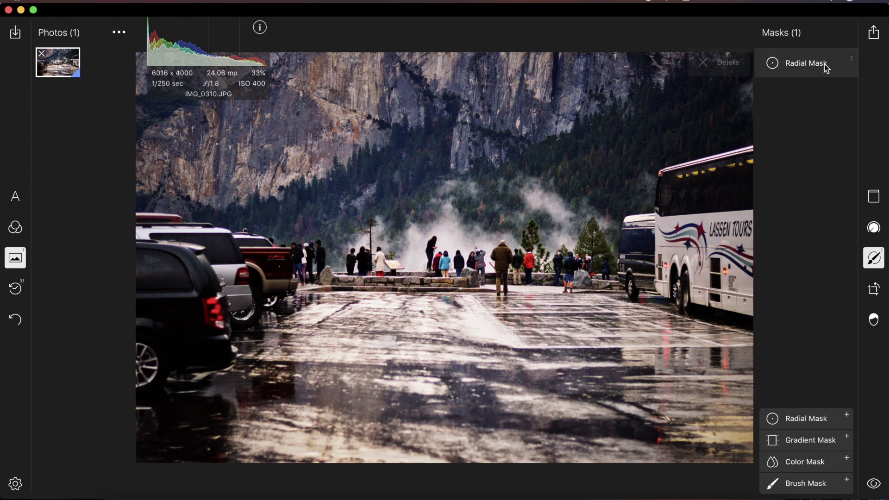
click(725, 67)
click(875, 320)
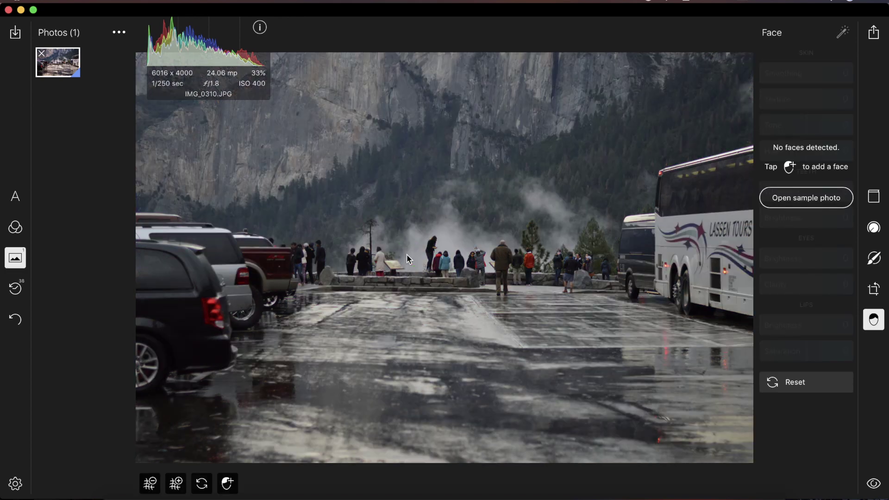
click(406, 254)
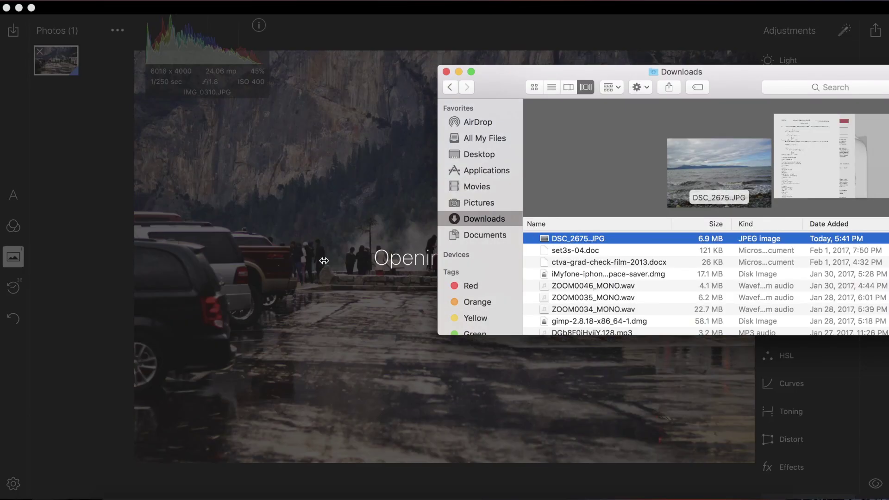
click(340, 270)
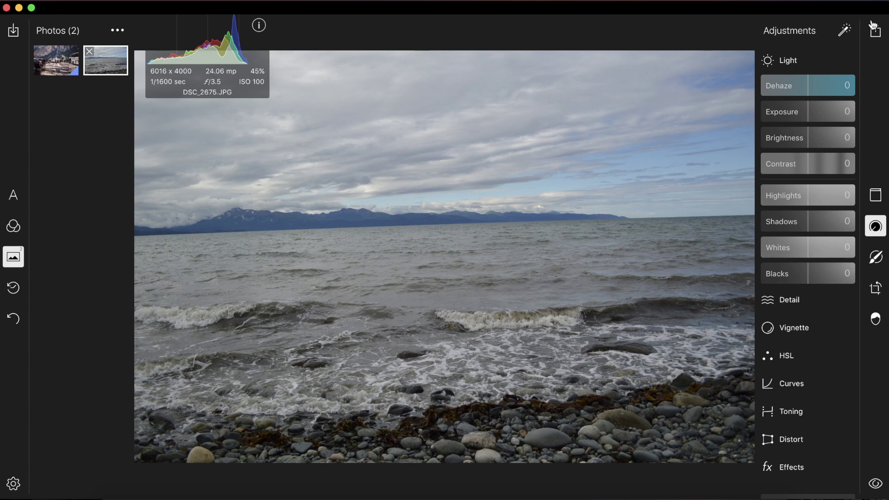
- Auto-adjust the shore photo to Dehaze 51, Exposure 18, Highlights 49 and Shadows -24
click(846, 30)
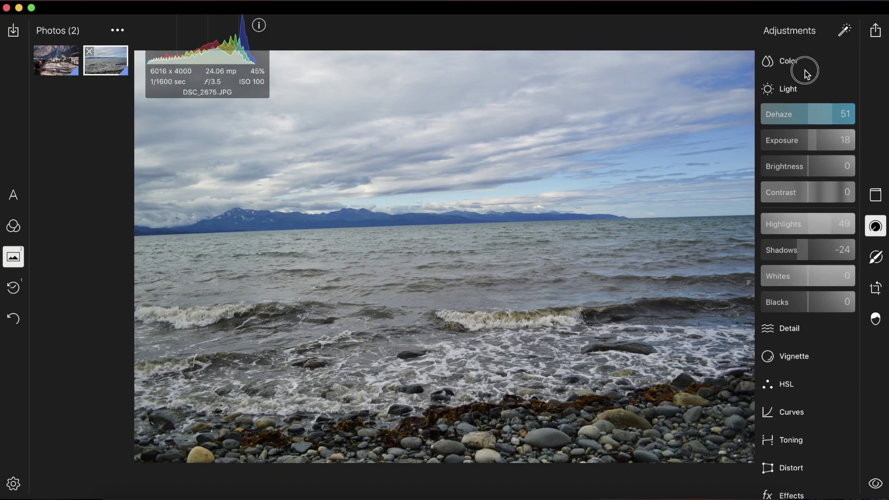
- Raise the shore photo's Saturation to 22 and warm Temperature to 11
click(804, 70)
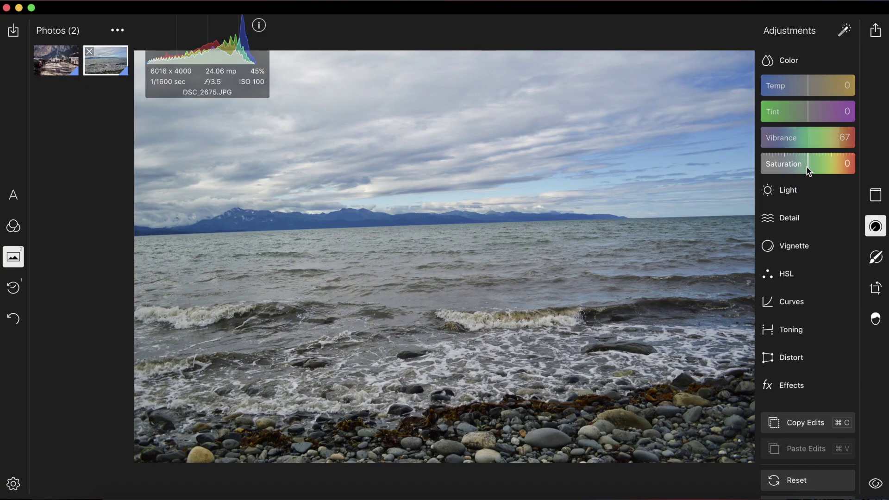
drag(806, 168, 818, 168)
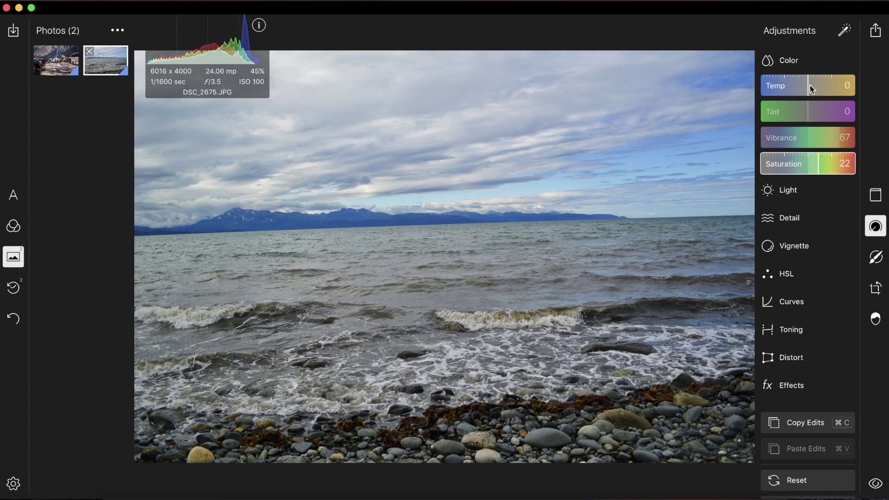
drag(810, 85, 814, 89)
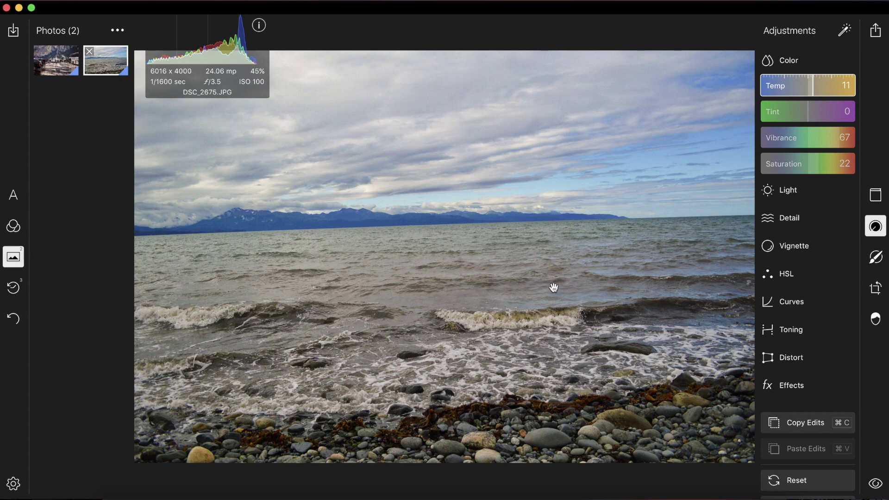
- Add Clarity of 33 and a little sharpening to the shore photo
click(789, 218)
drag(824, 145, 825, 145)
mouse_move(769, 171)
mouse_down()
mouse_move(817, 173)
mouse_move(770, 177)
mouse_up()
scroll(787, 194, down, 1)
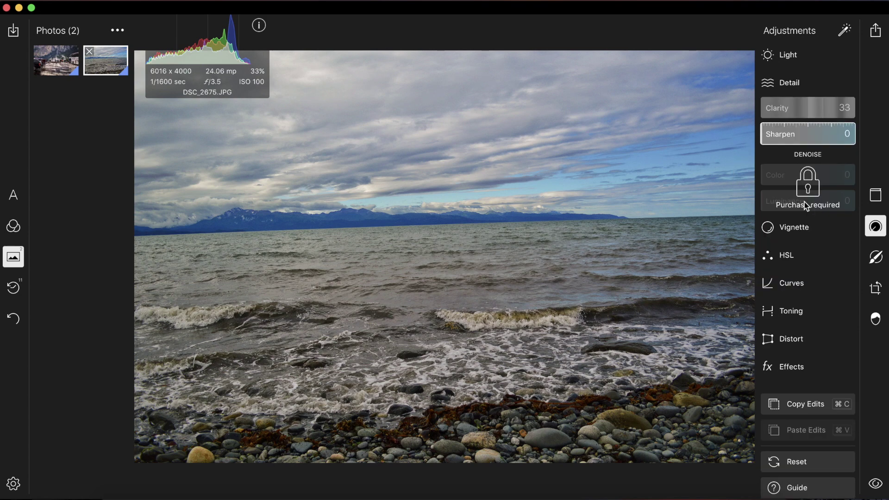
click(814, 229)
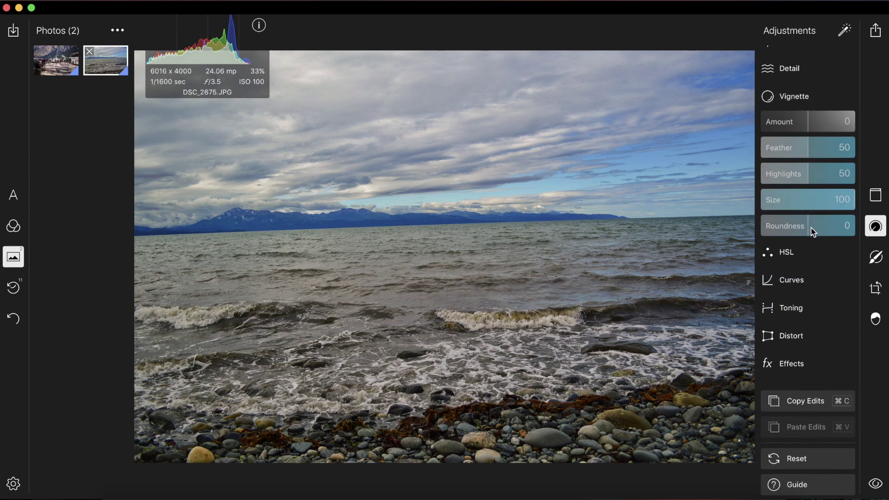
click(826, 254)
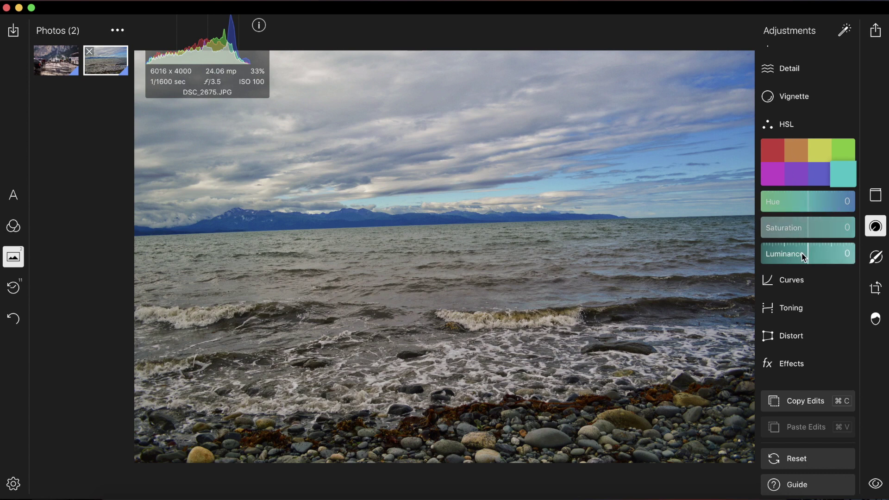
- In HSL, reset orange saturation and set the orange Hue to 9 and Luminance to 23
click(783, 155)
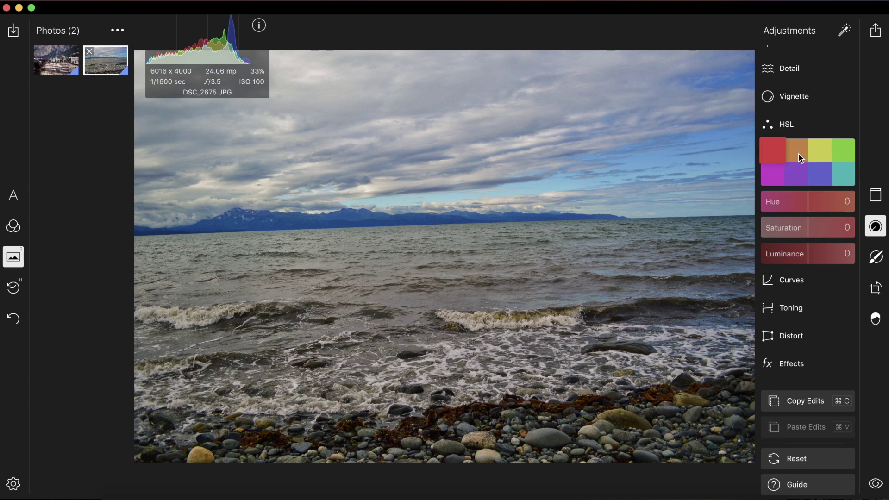
click(800, 157)
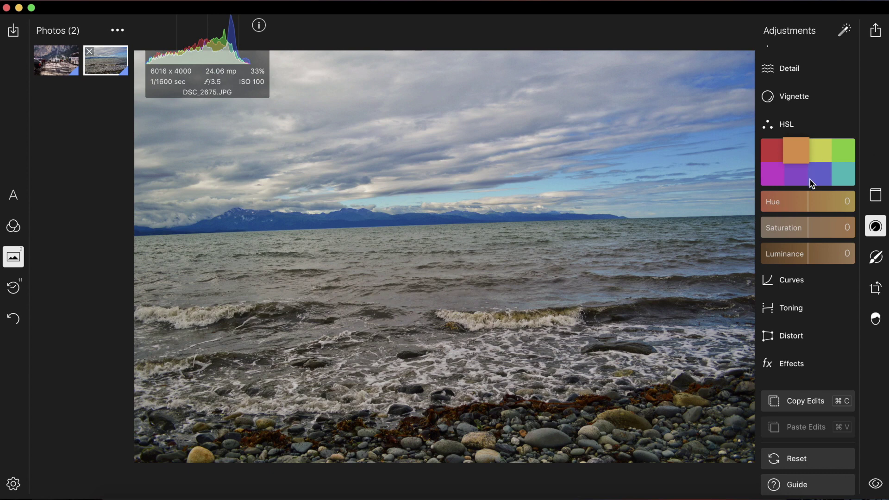
mouse_move(807, 235)
mouse_down()
mouse_move(763, 235)
mouse_move(804, 234)
mouse_up()
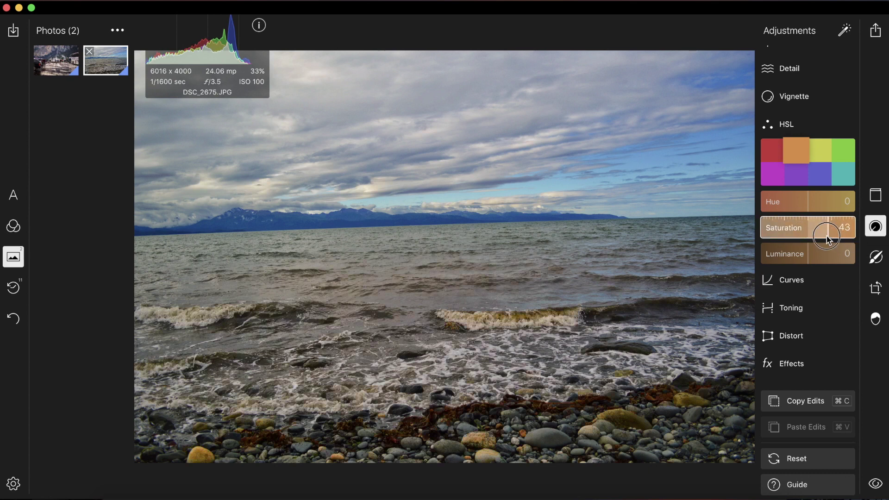
double_click(788, 232)
drag(797, 203, 854, 208)
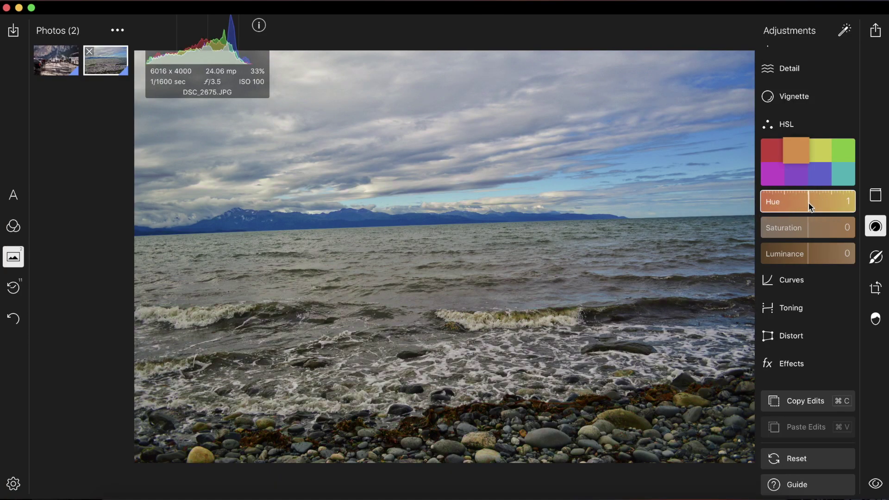
- Shift the yellow hue and compare the shore photo against the original
click(823, 144)
mouse_move(808, 211)
mouse_down()
mouse_move(847, 205)
mouse_move(773, 209)
mouse_move(809, 199)
mouse_up()
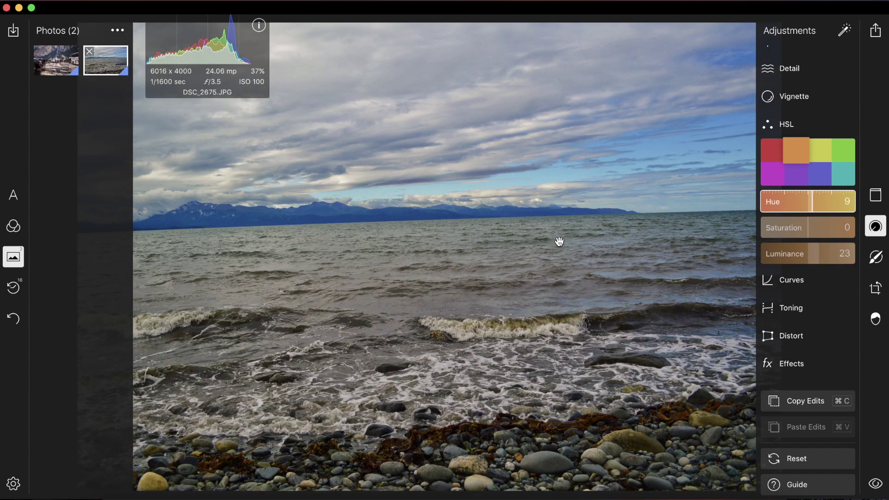
click(558, 241)
drag(559, 241, 560, 240)
- In Toning, tint the shore photo's shadows a faint teal-blue, weakening the tint to a subtle tone
click(810, 314)
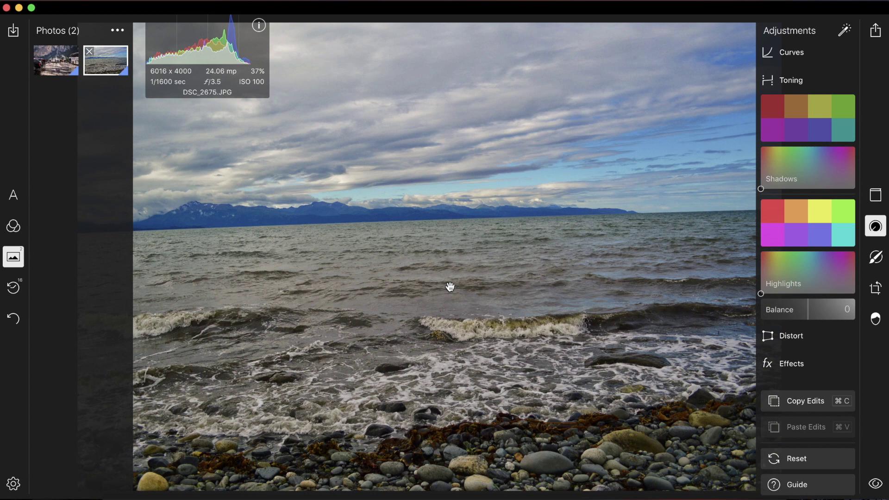
click(796, 111)
drag(773, 170, 830, 161)
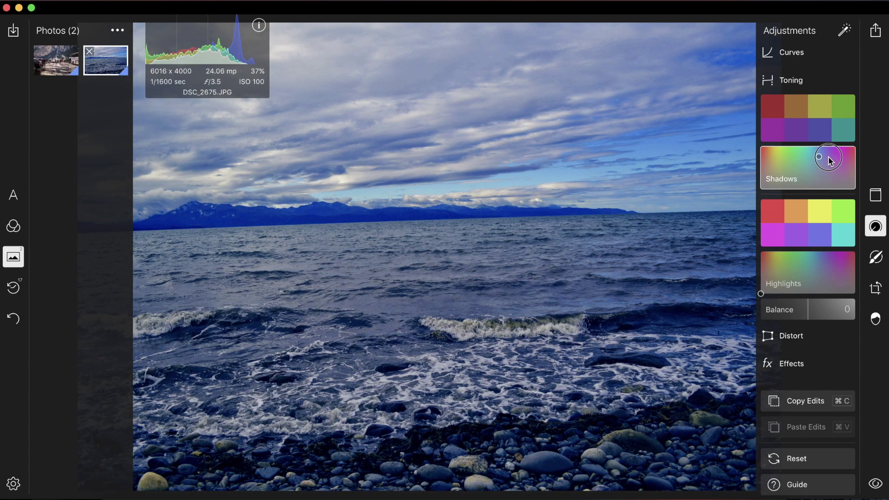
drag(830, 162, 829, 182)
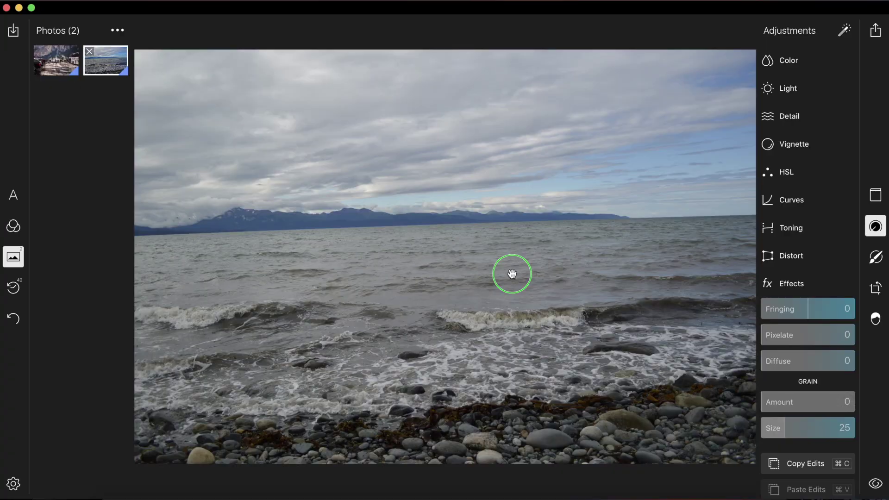
drag(512, 273, 511, 274)
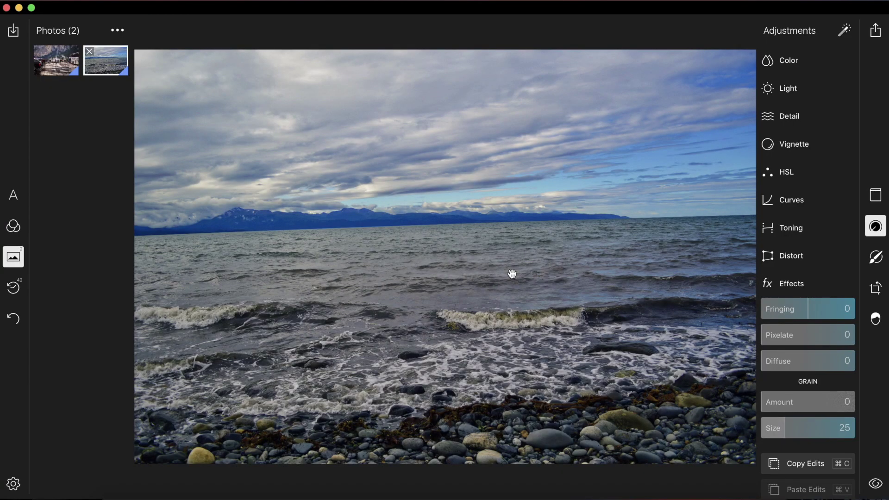